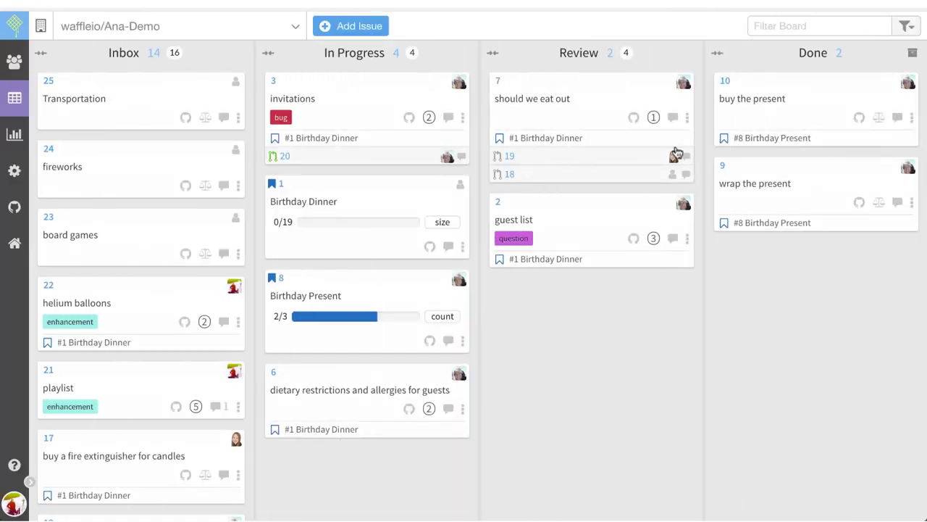
# - Start a new Inbox issue titled "Entertainment"
pyautogui.click(358, 29)
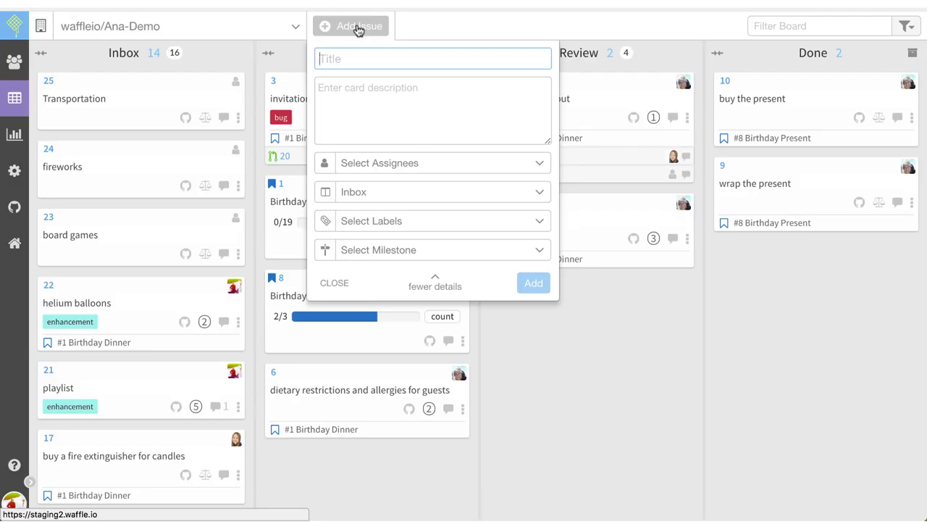
pyautogui.write('En')
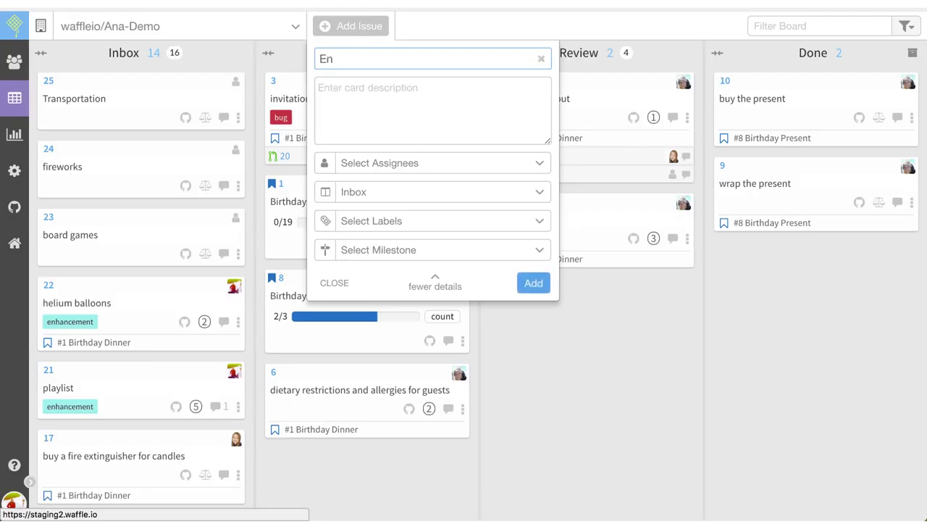
pyautogui.write('tertainment')
pyautogui.click(407, 93)
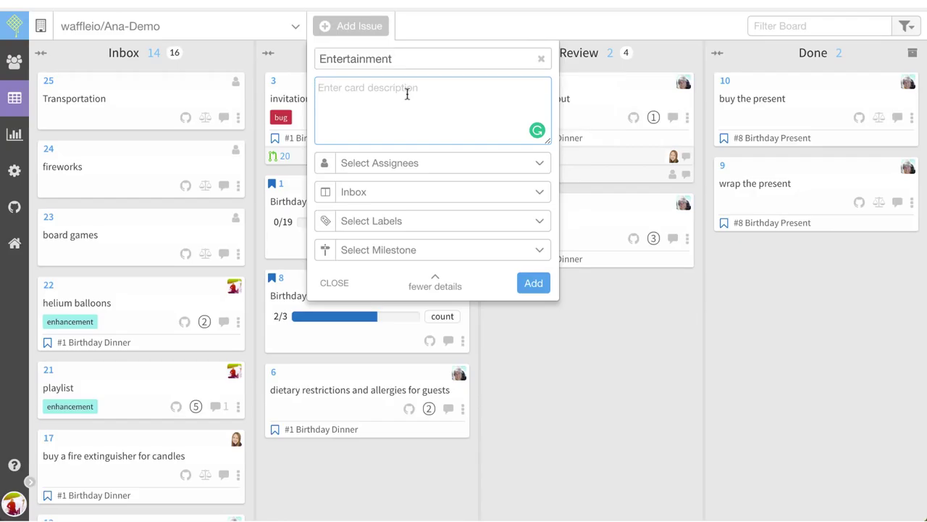
# - Write parent keywords in the Entertainment issue's description, making it the parent of issues #24, #23 and #21
pyautogui.write('Parent of')
pyautogui.press('Return')
pyautogui.write('Parent to')
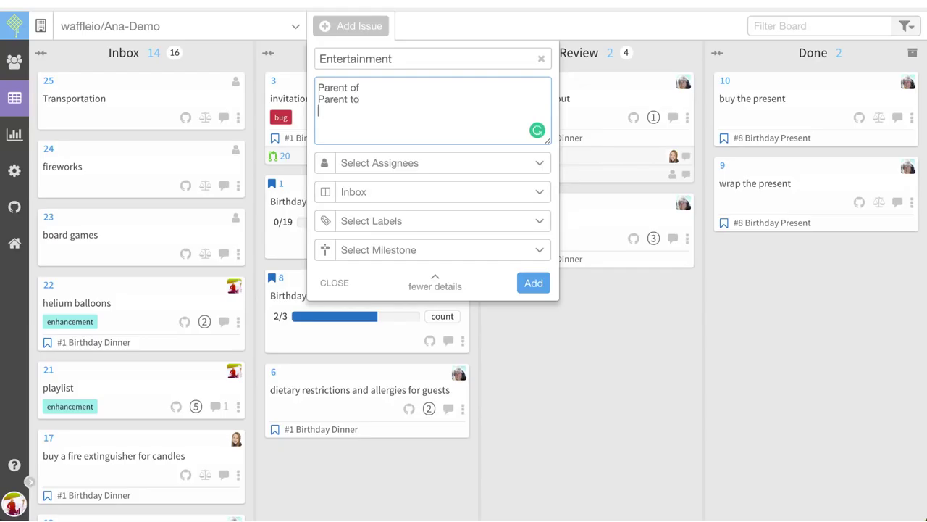
pyautogui.press('Return')
pyautogui.write('Paren')
pyautogui.write('t')
pyautogui.write('#')
pyautogui.write('24')
pyautogui.write(' #23')
pyautogui.write(' #21')
# - Add the Entertainment issue to the board and switch its epic progress measure to count
pyautogui.click(533, 284)
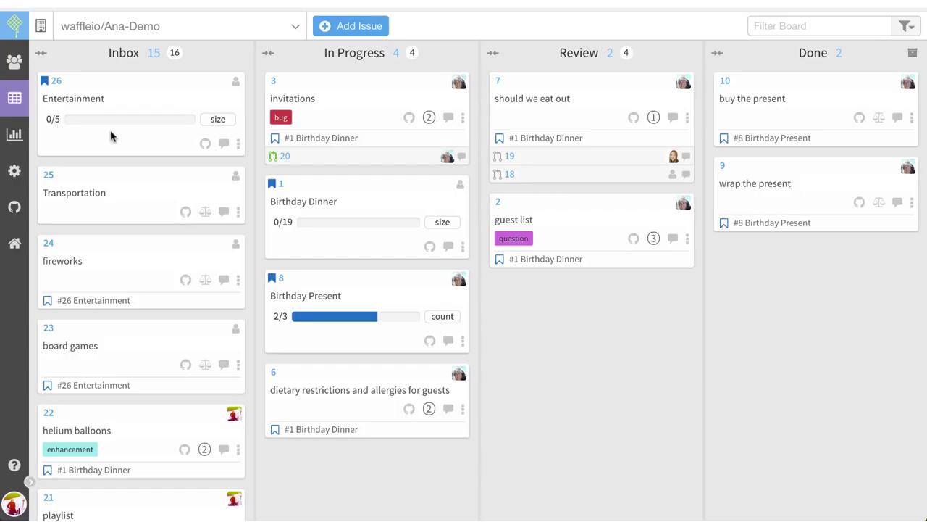
pyautogui.click(222, 121)
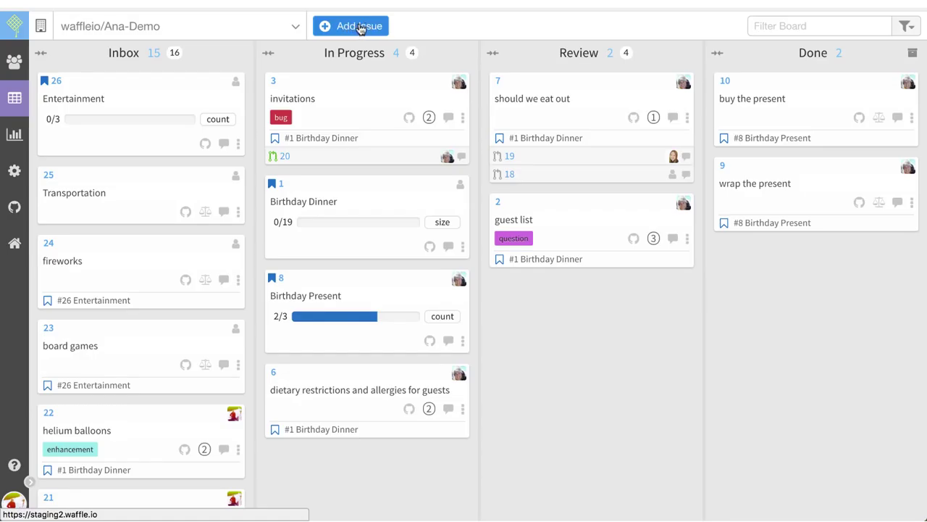
# - Start another Inbox issue titled "slip n' slide"
pyautogui.click(360, 29)
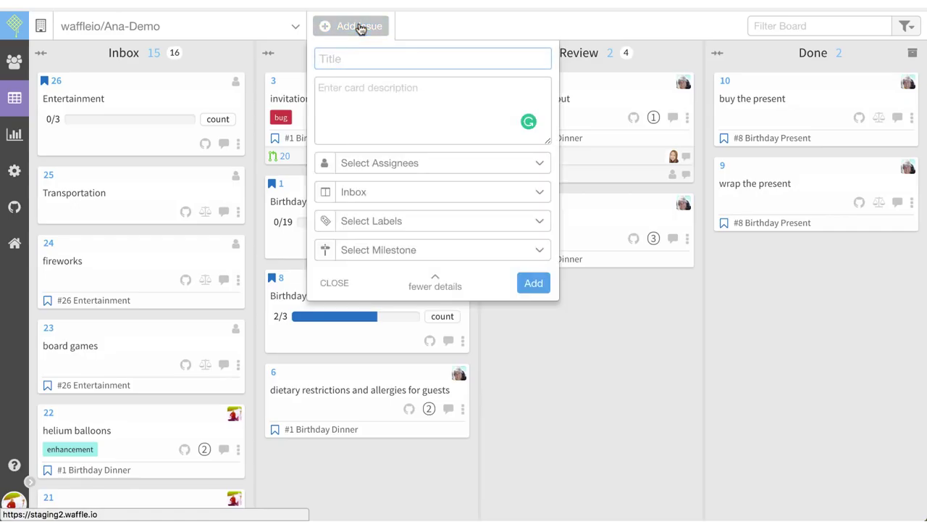
pyautogui.write("slip n' slide")
pyautogui.click(365, 94)
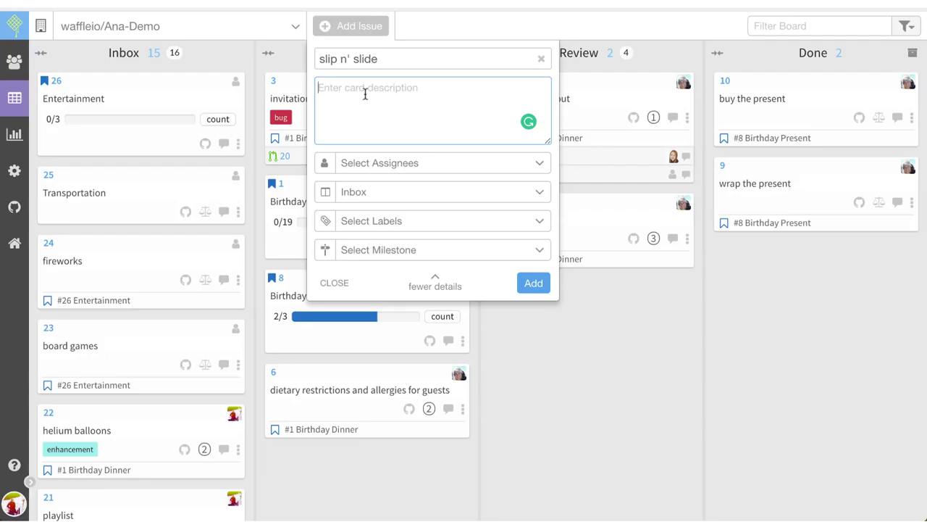
# - Describe the slip n' slide issue as "child of #26" and add it to the board
pyautogui.write('chilo')
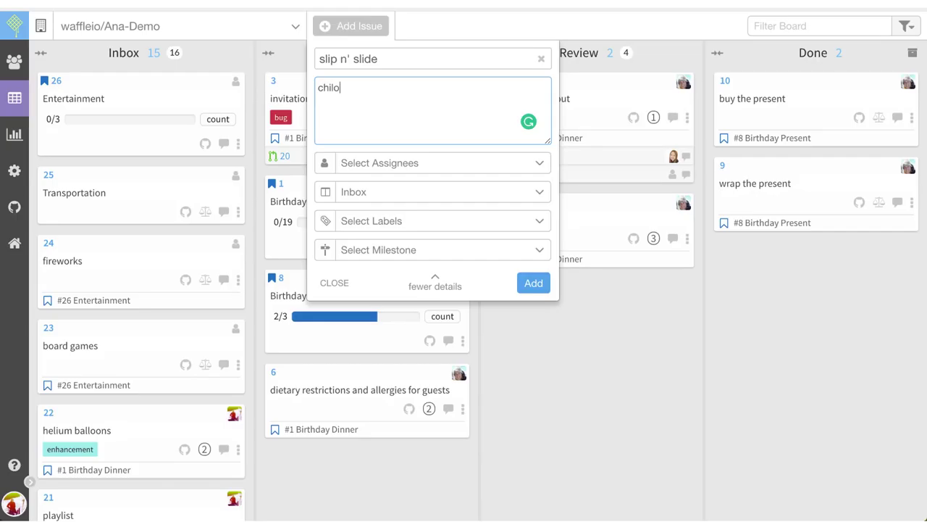
pyautogui.press('BackSpace')
pyautogui.write('d of')
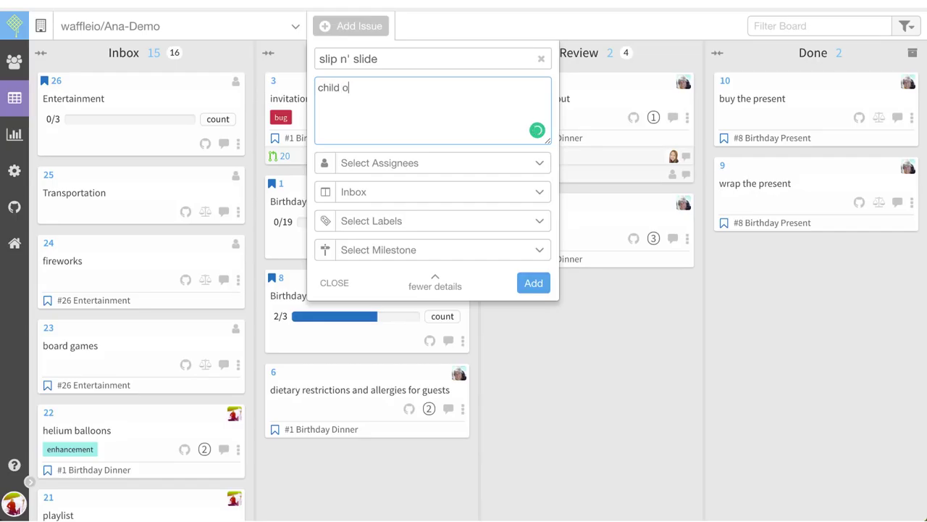
pyautogui.press('Return')
pyautogui.write('child to')
pyautogui.press('Return')
pyautogui.write('child')
pyautogui.press('BackSpace')
pyautogui.press('BackSpace')
pyautogui.press('BackSpace')
pyautogui.press('BackSpace')
pyautogui.write('hild')
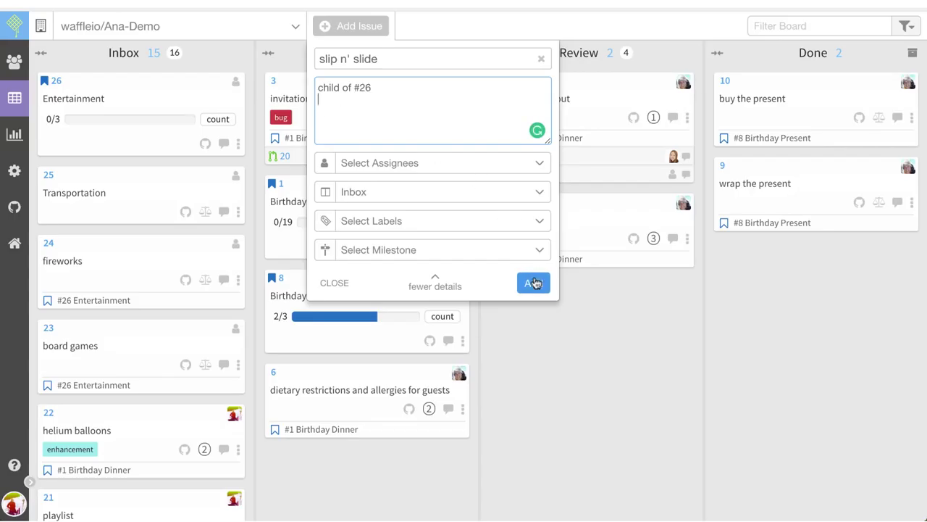
pyautogui.click(534, 282)
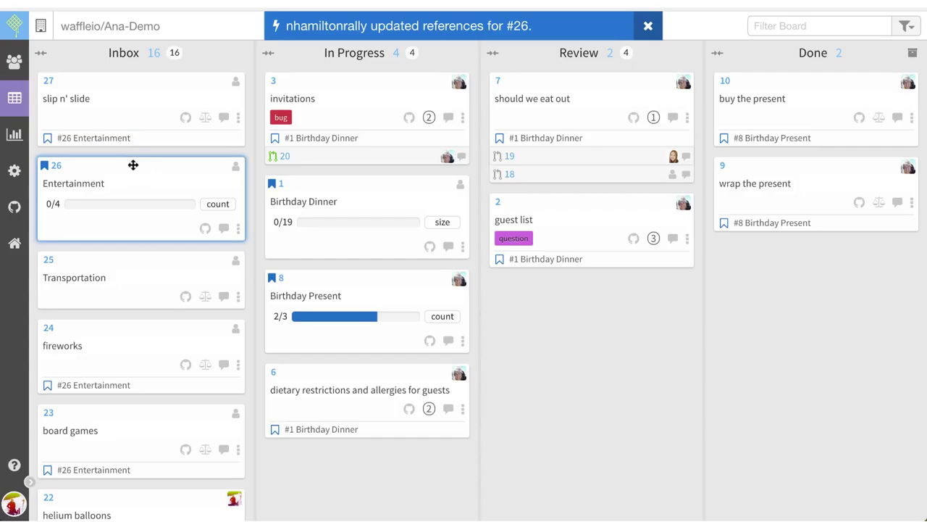
pyautogui.doubleClick(46, 183)
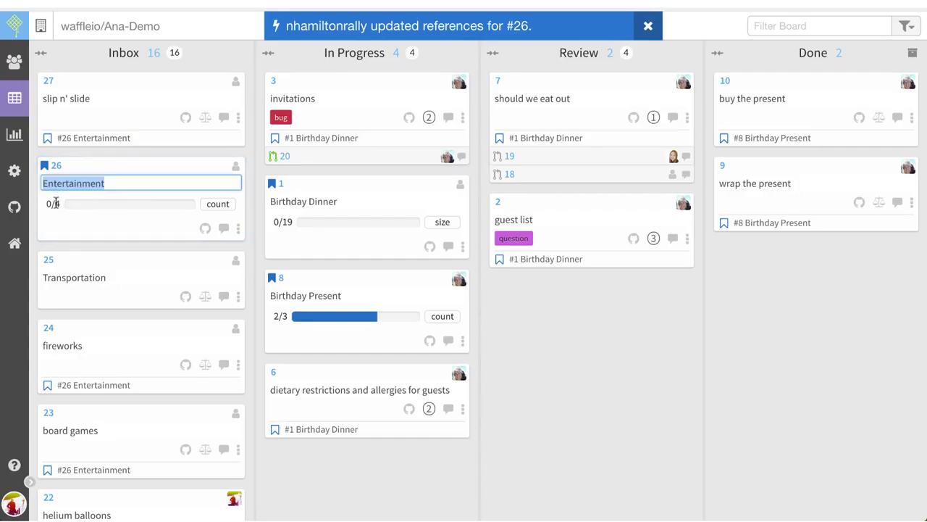
pyautogui.moveTo(52, 203); pyautogui.dragTo(59, 205)
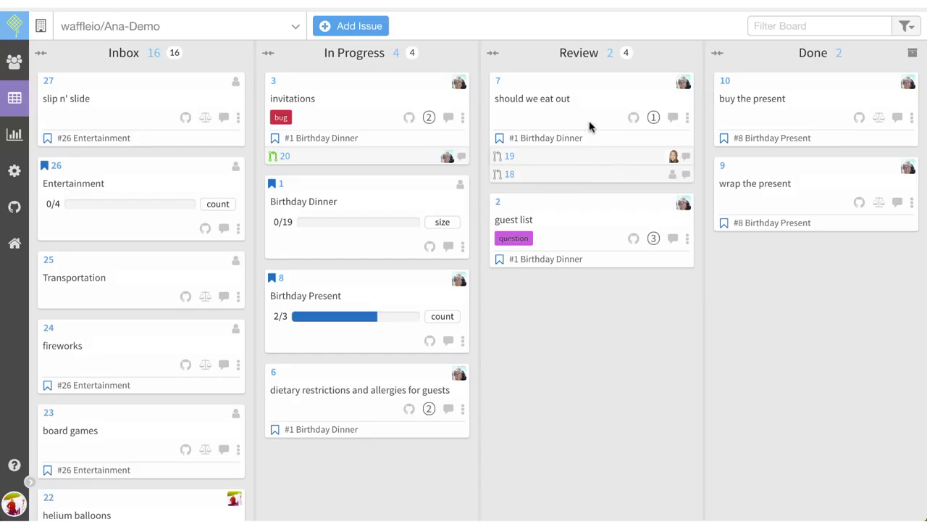
# - Filter the board by the Entertainment epic from its own card, and clear that filter after viewing the related issues
pyautogui.click(127, 209)
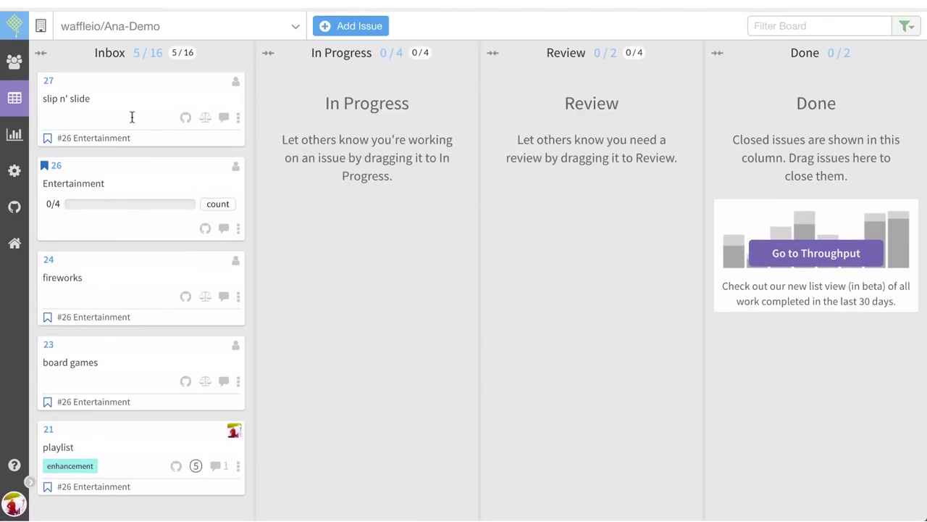
pyautogui.click(124, 208)
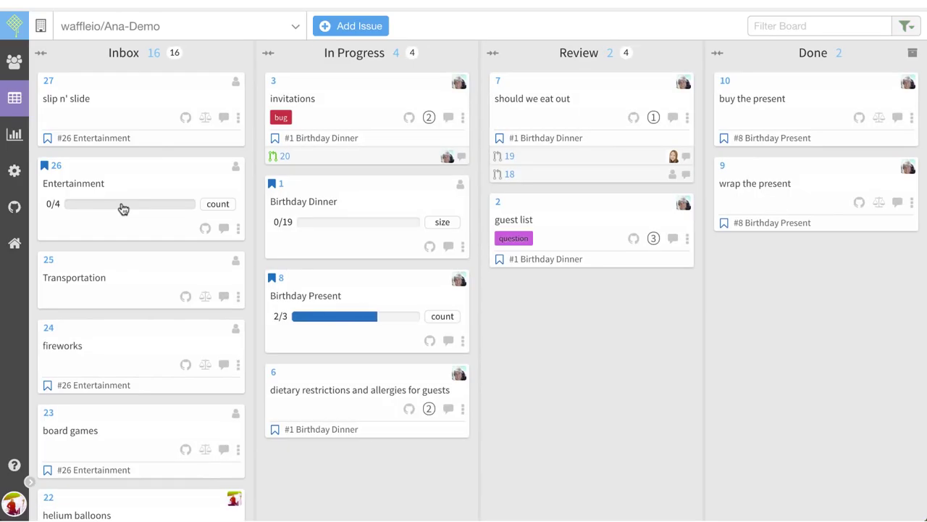
# - Filter the board to the Entertainment epic using the parent reference on the fireworks card
pyautogui.scroll(-2, 124, 208)
pyautogui.scroll(-5, 122, 208)
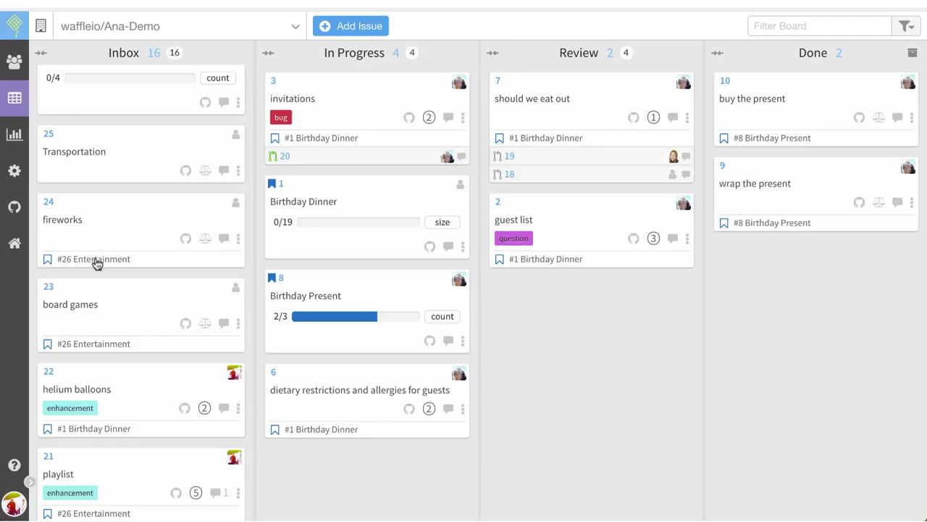
pyautogui.click(96, 259)
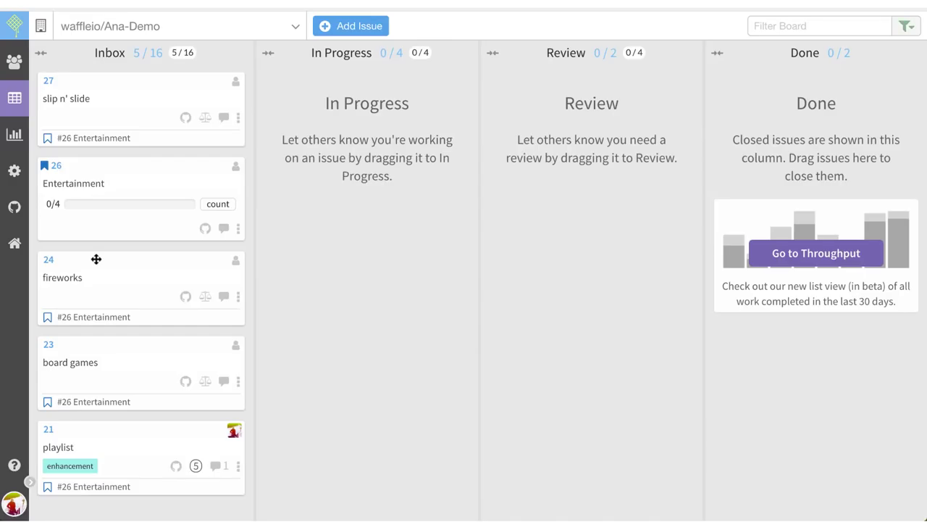